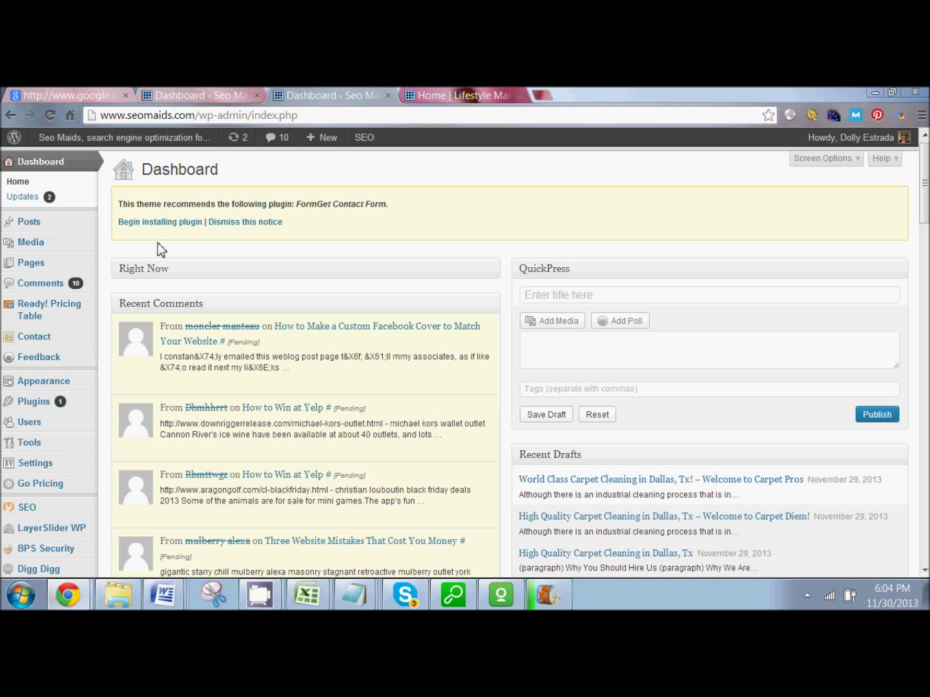
# Open Media > Library to list the site's 121 uploaded images.
pyautogui.moveTo(77, 247)
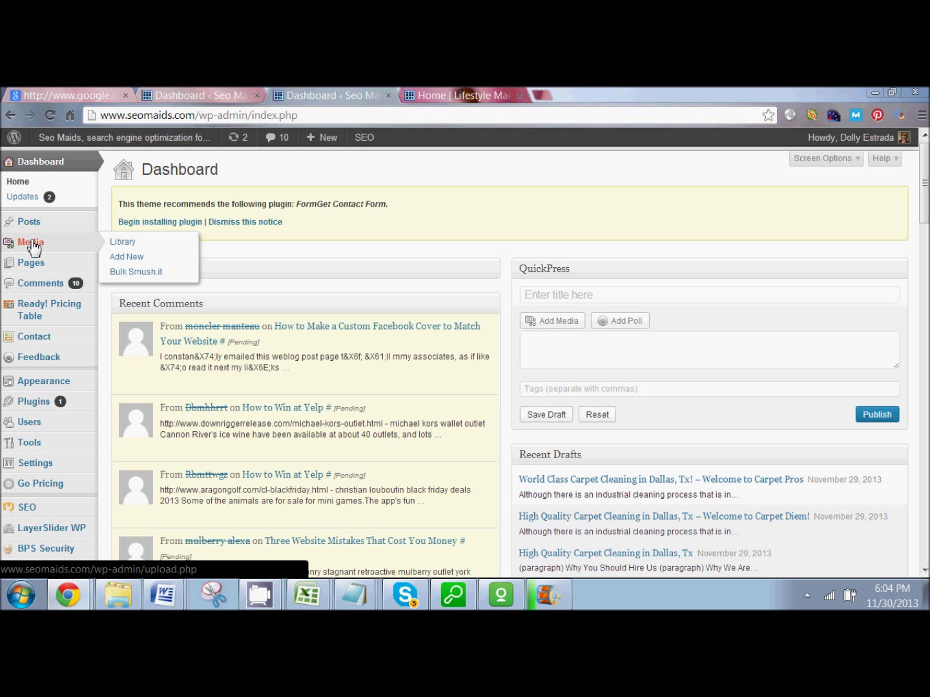
pyautogui.click(128, 241)
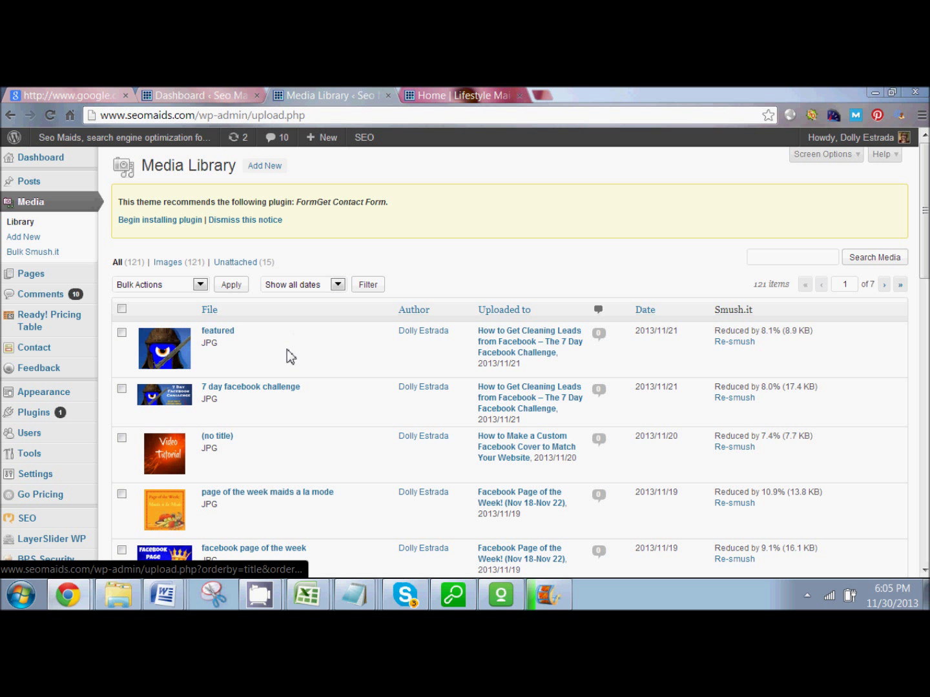
pyautogui.moveTo(289, 357)
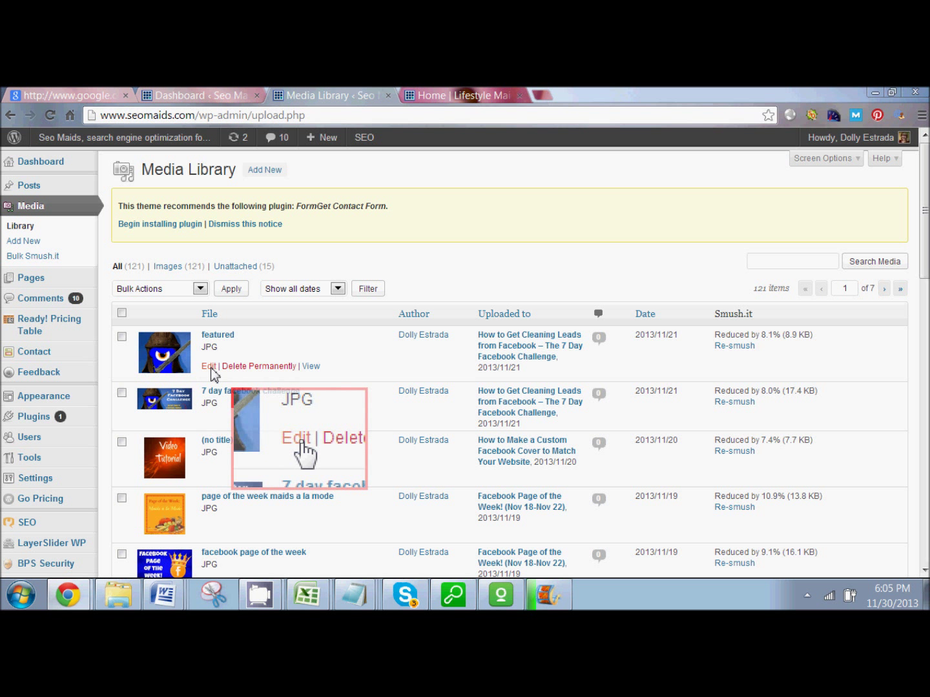
# Give the 'featured' image the alternative text 'seomaids warrior robot' and update it.
pyautogui.click(209, 366)
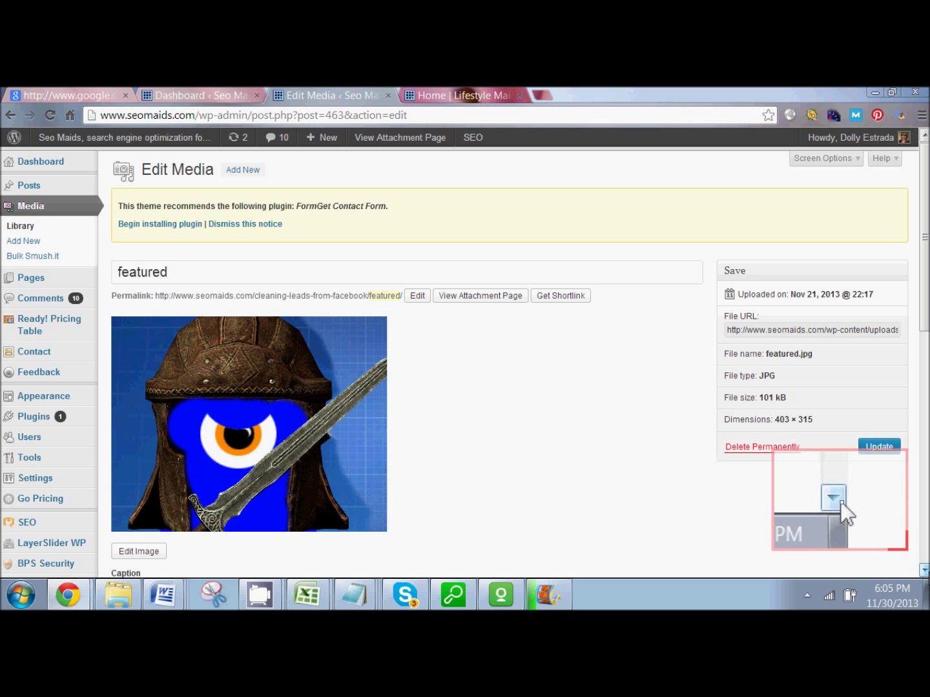
pyautogui.click(925, 570)
pyautogui.click(925, 571)
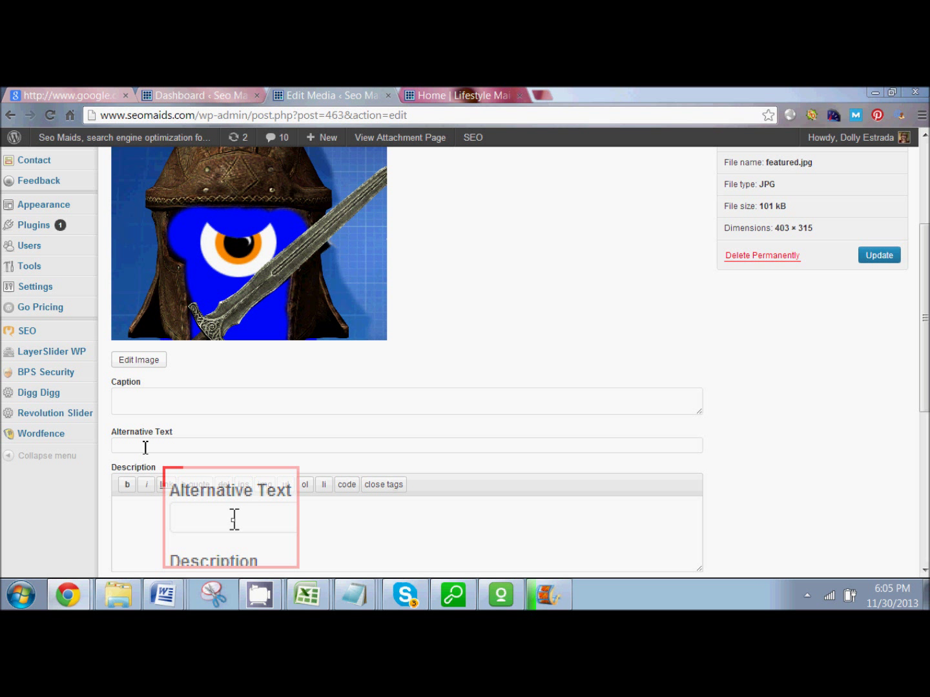
pyautogui.click(145, 447)
pyautogui.click(143, 446)
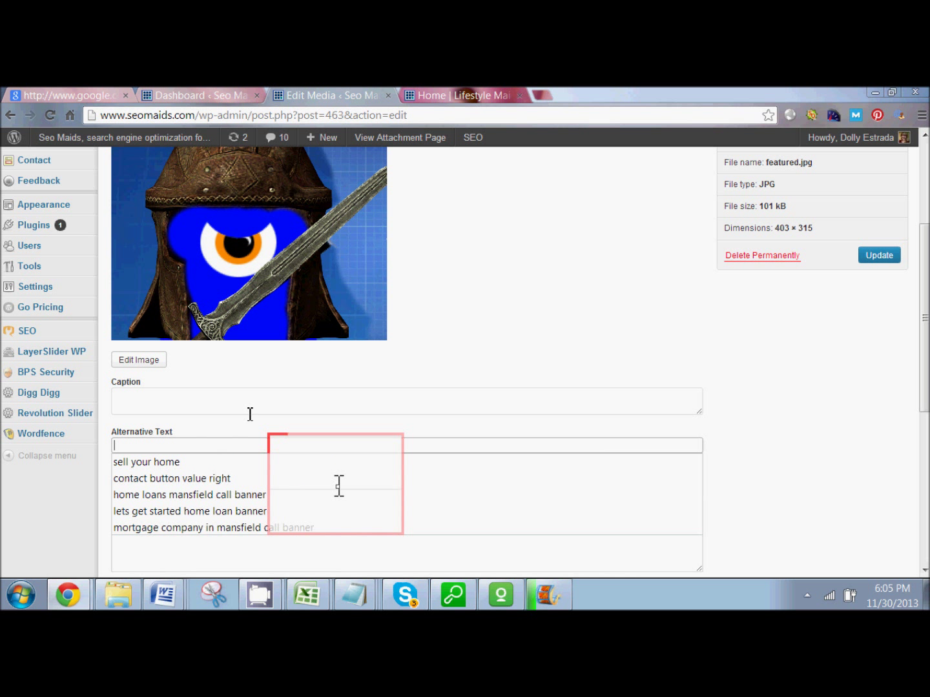
pyautogui.write('s')
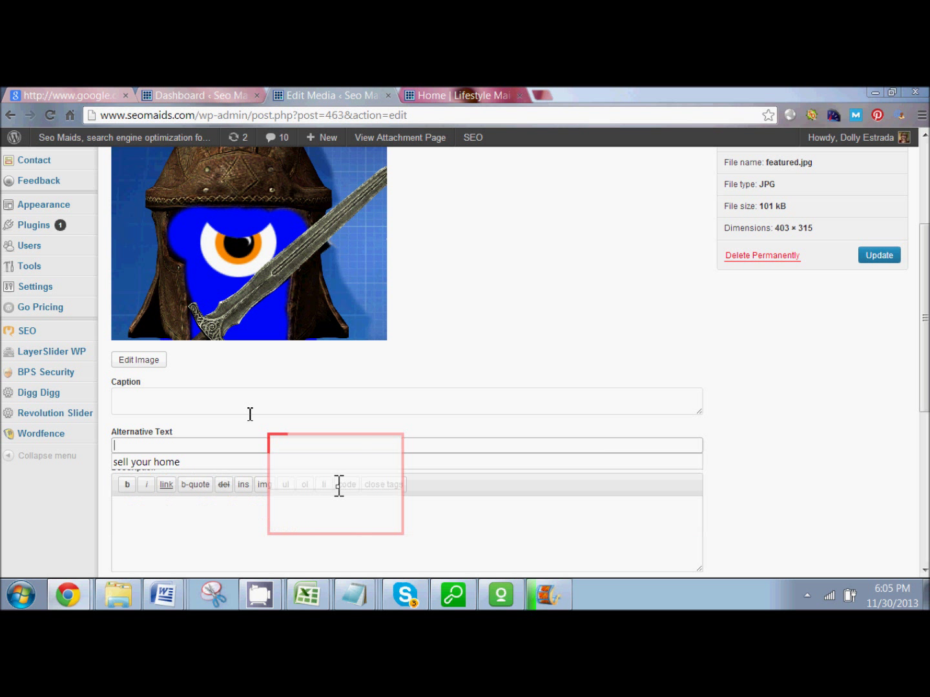
pyautogui.write('eomaid')
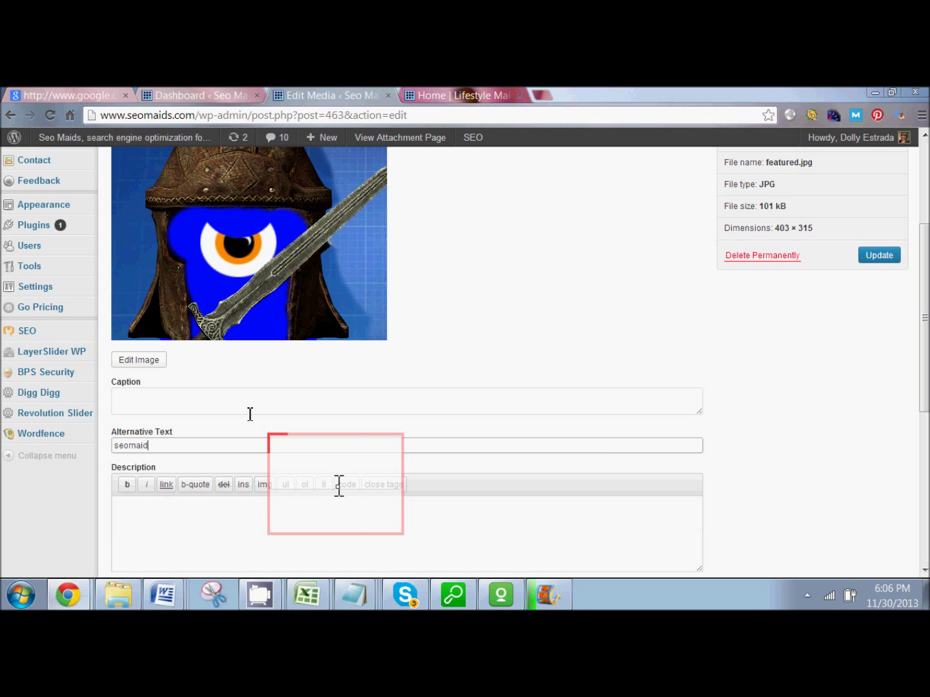
pyautogui.write('s warrior robot')
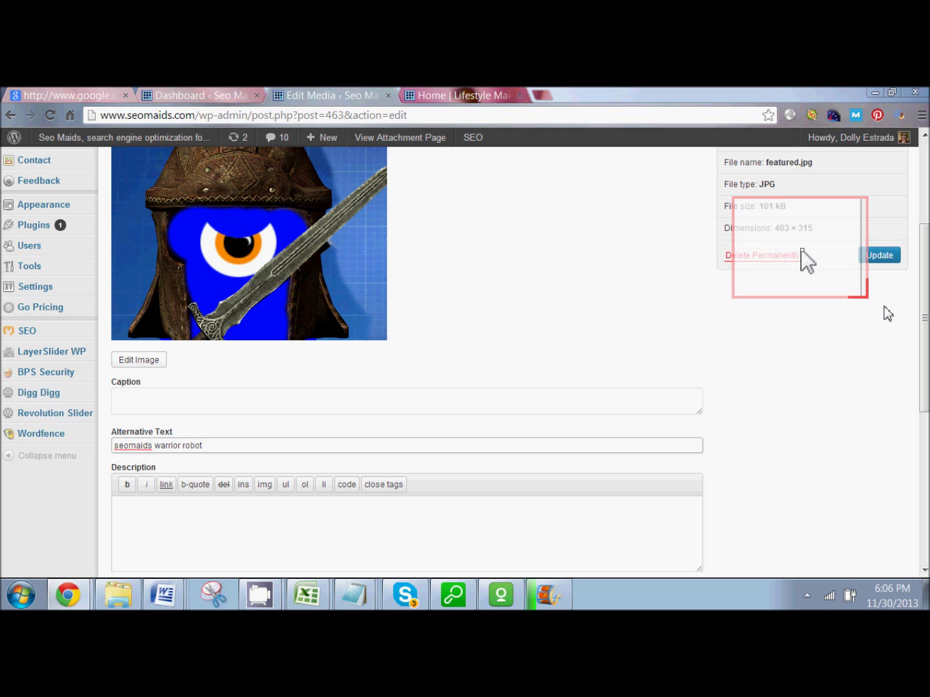
pyautogui.click(882, 263)
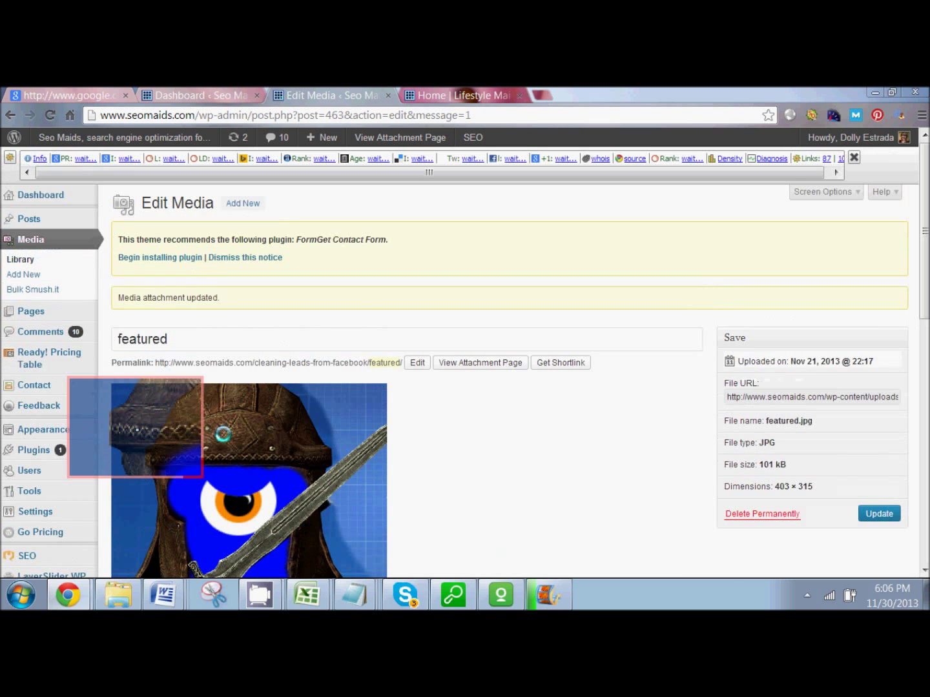
pyautogui.click(924, 570)
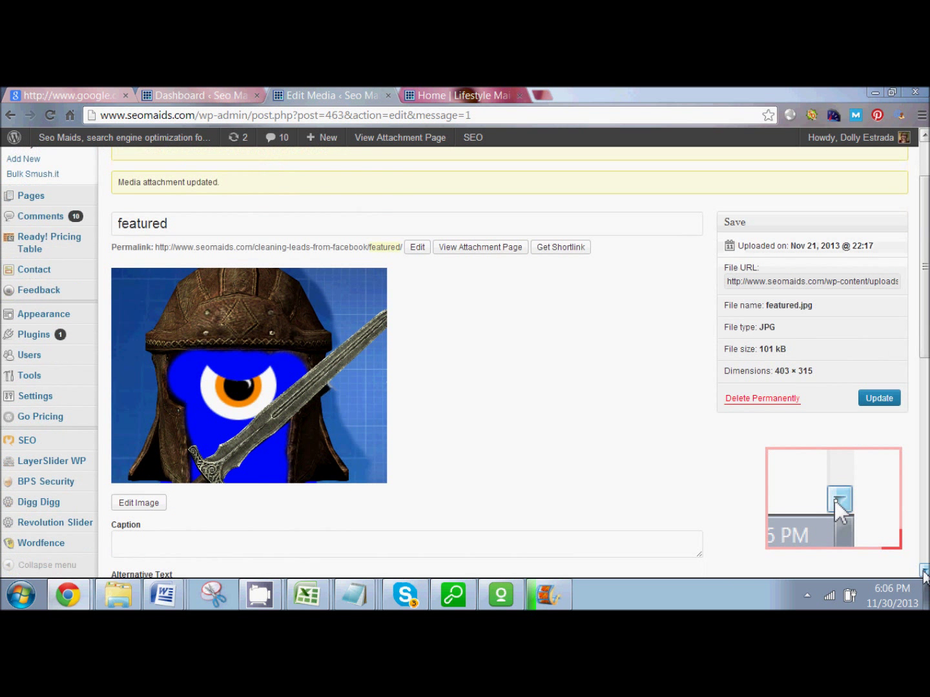
pyautogui.click(924, 570)
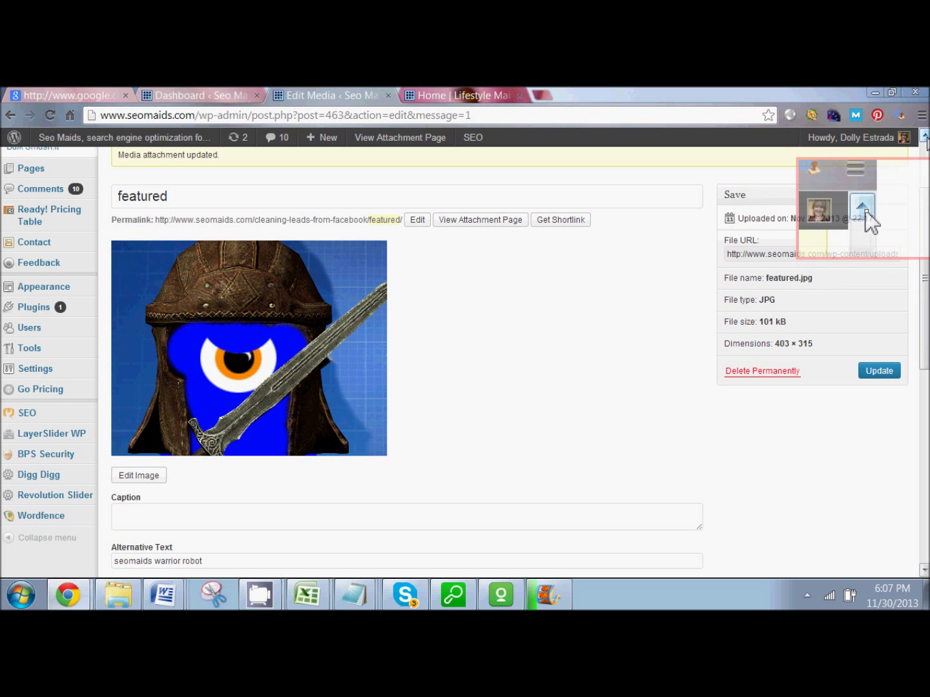
pyautogui.click(926, 136)
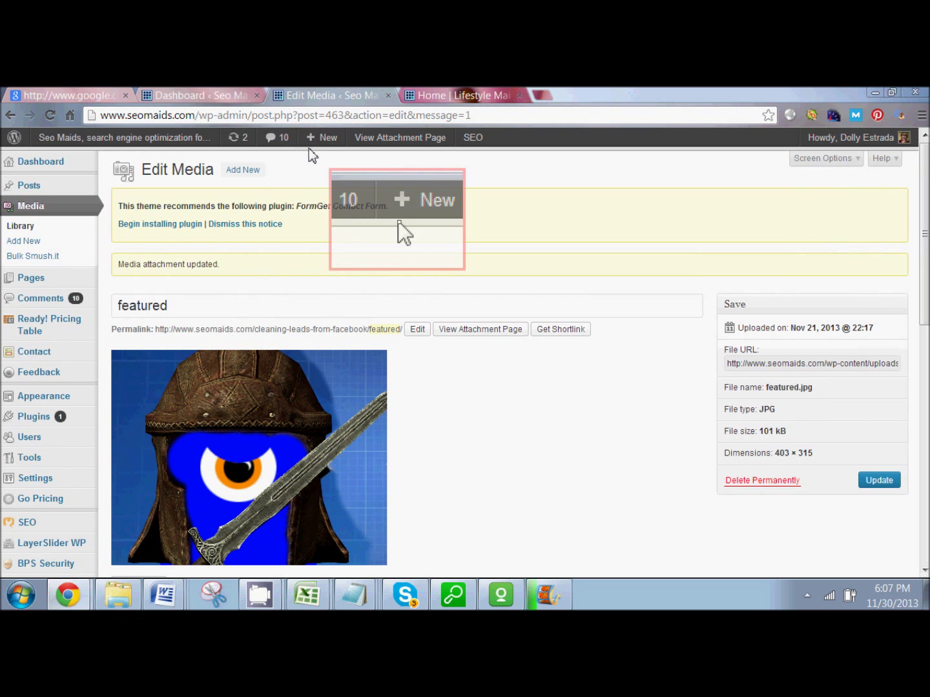
# Start a new blog post with the caret placed in the post body.
pyautogui.moveTo(312, 140)
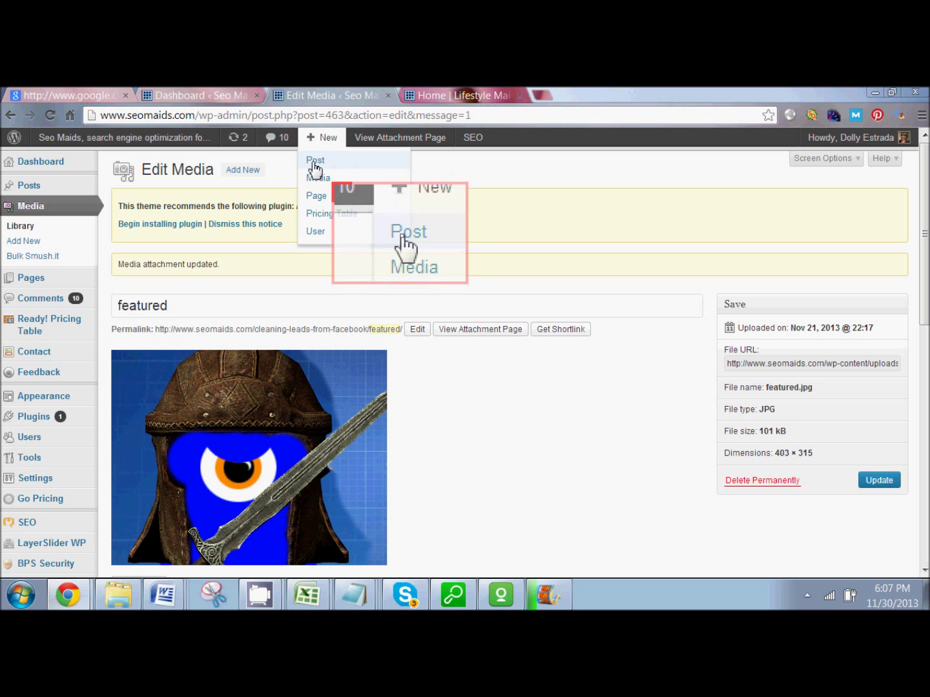
pyautogui.click(315, 161)
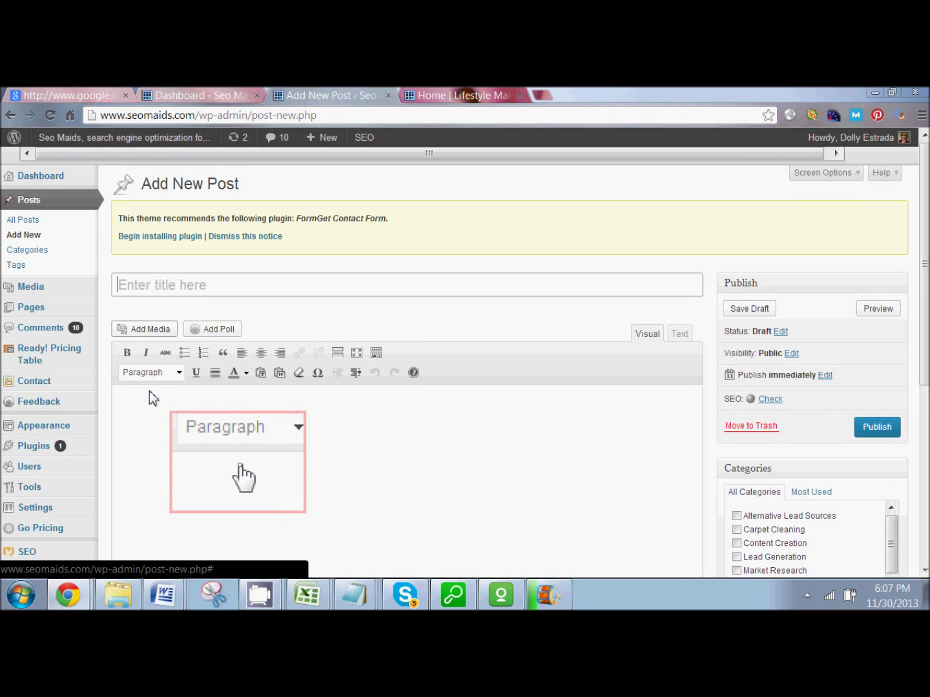
pyautogui.click(146, 409)
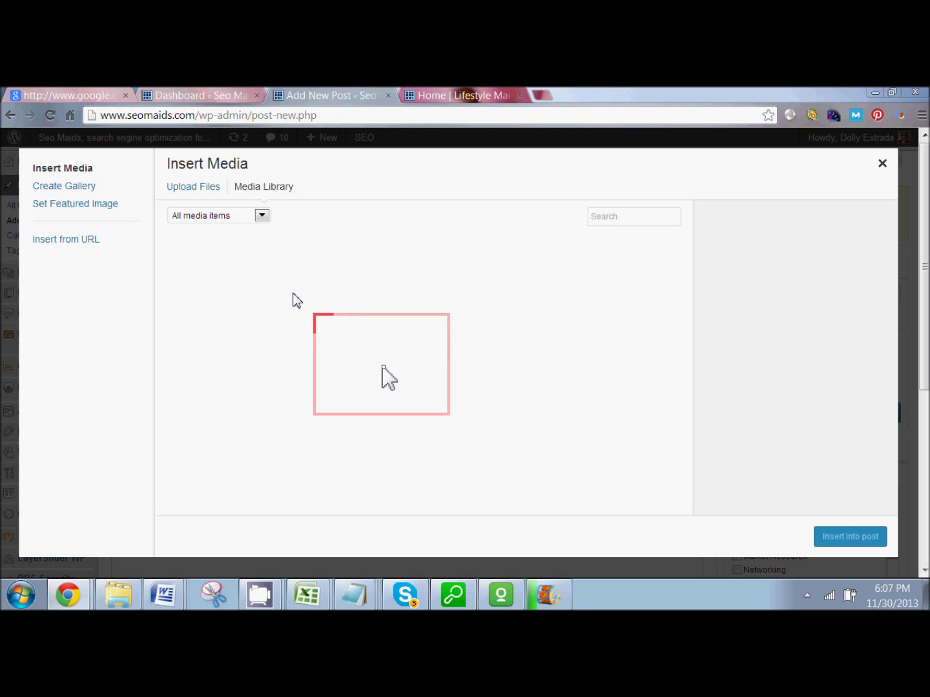
# Upload the photo 4.jpg from the Downloads folder through Insert Media.
pyautogui.click(189, 194)
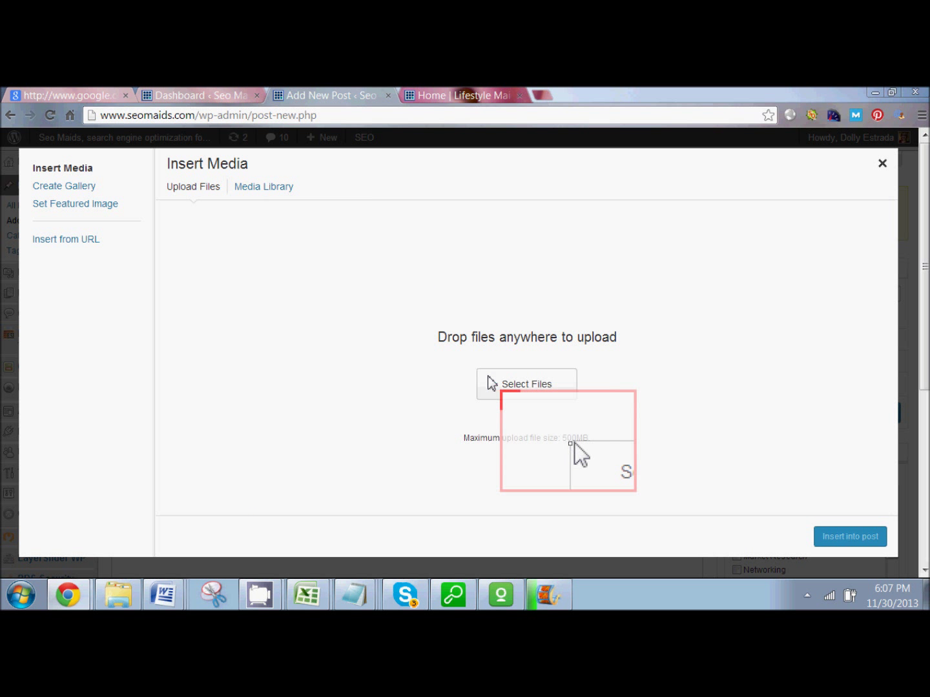
pyautogui.click(494, 385)
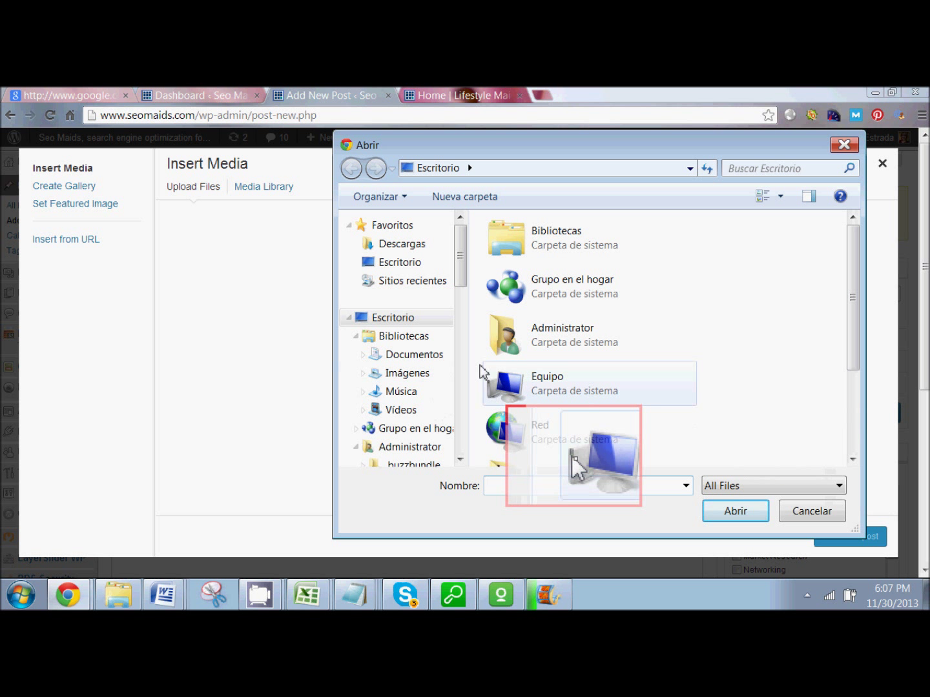
pyautogui.click(427, 245)
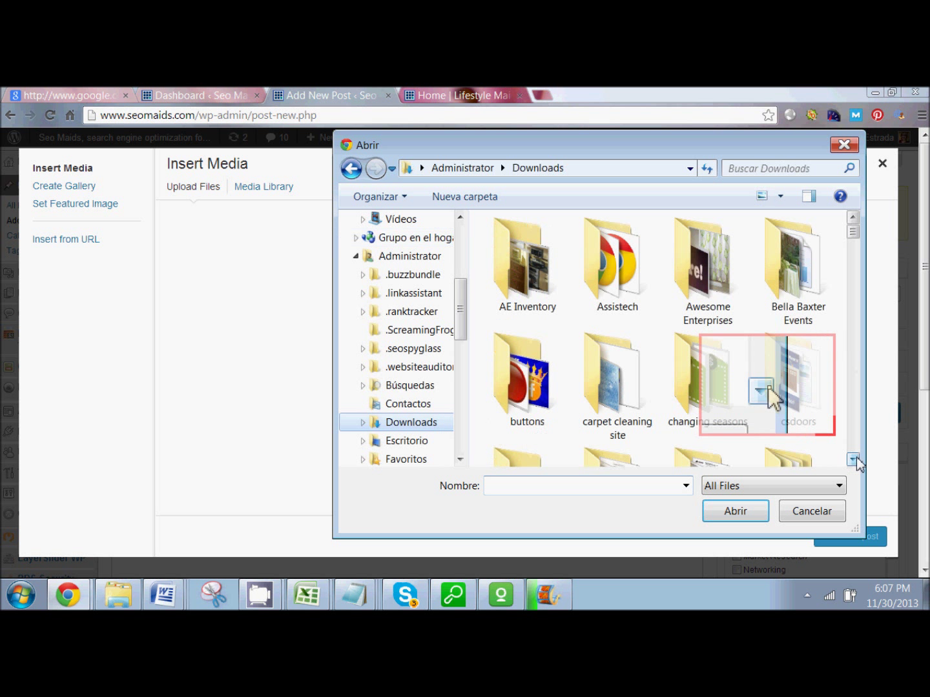
pyautogui.click(853, 460)
pyautogui.click(853, 460)
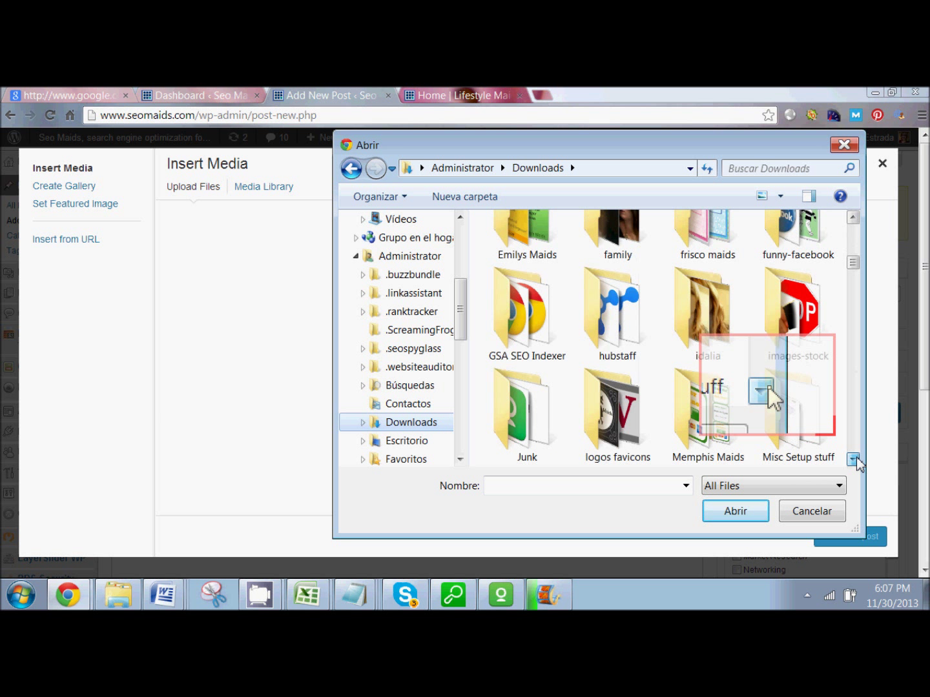
pyautogui.click(854, 459)
pyautogui.click(853, 459)
pyautogui.click(854, 459)
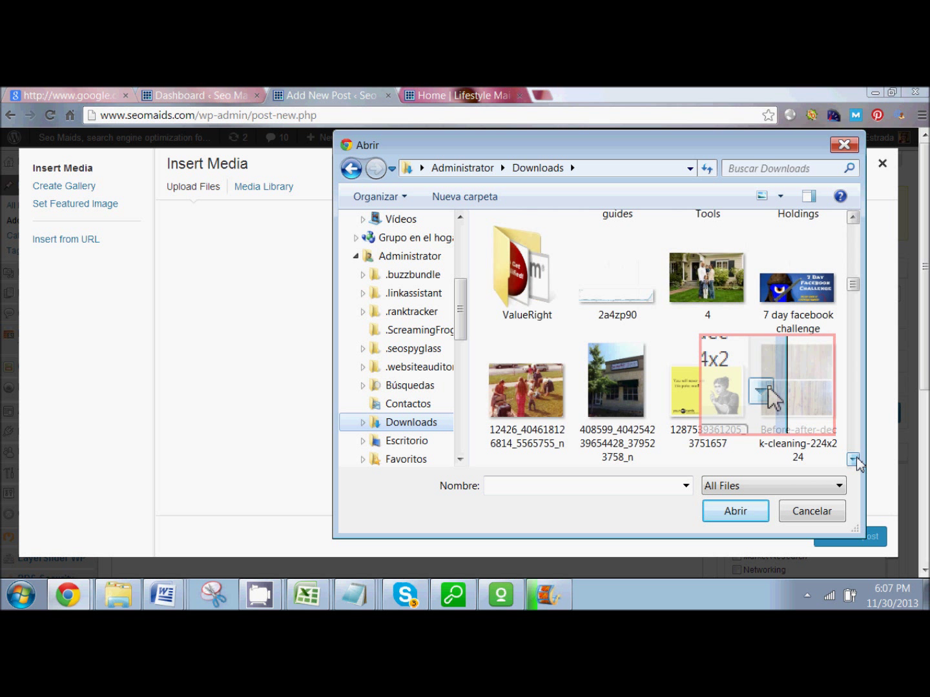
pyautogui.click(717, 296)
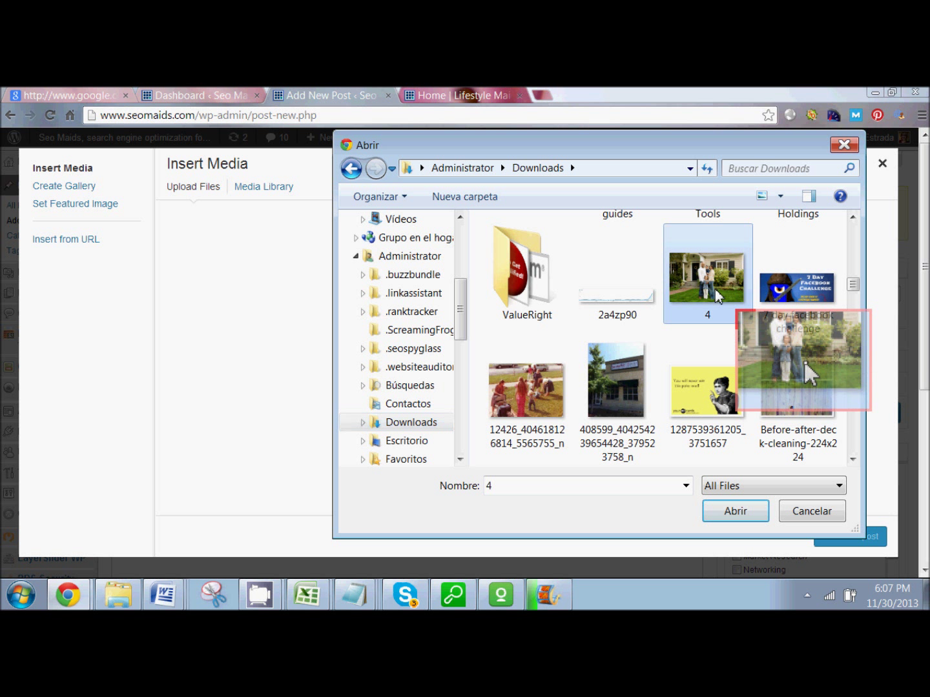
pyautogui.click(713, 511)
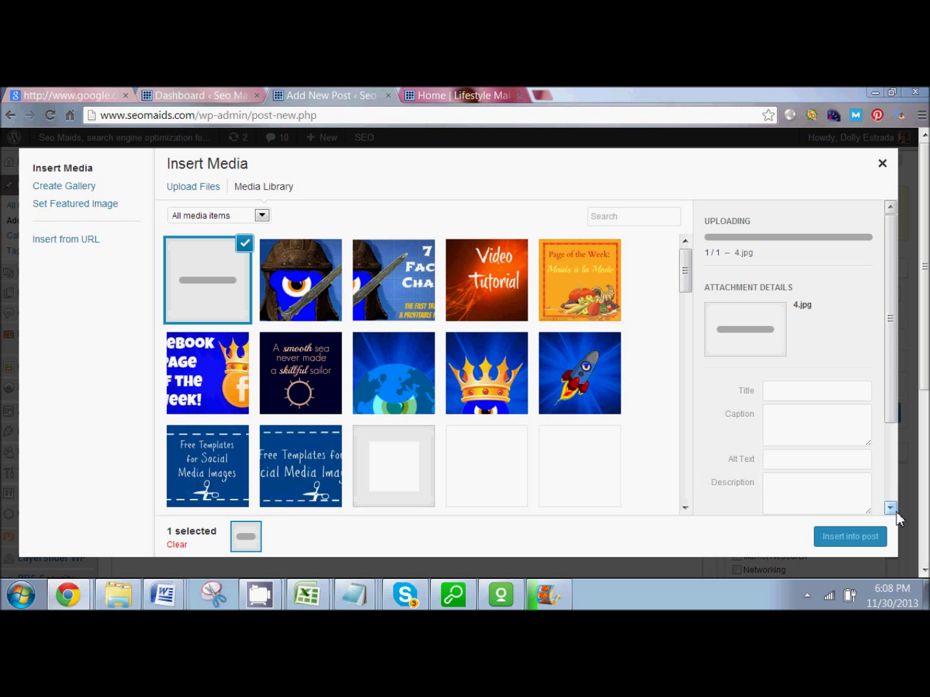
pyautogui.click(897, 513)
# Enter 'happy family buying a home' as the alt text for image 4.
pyautogui.click(895, 513)
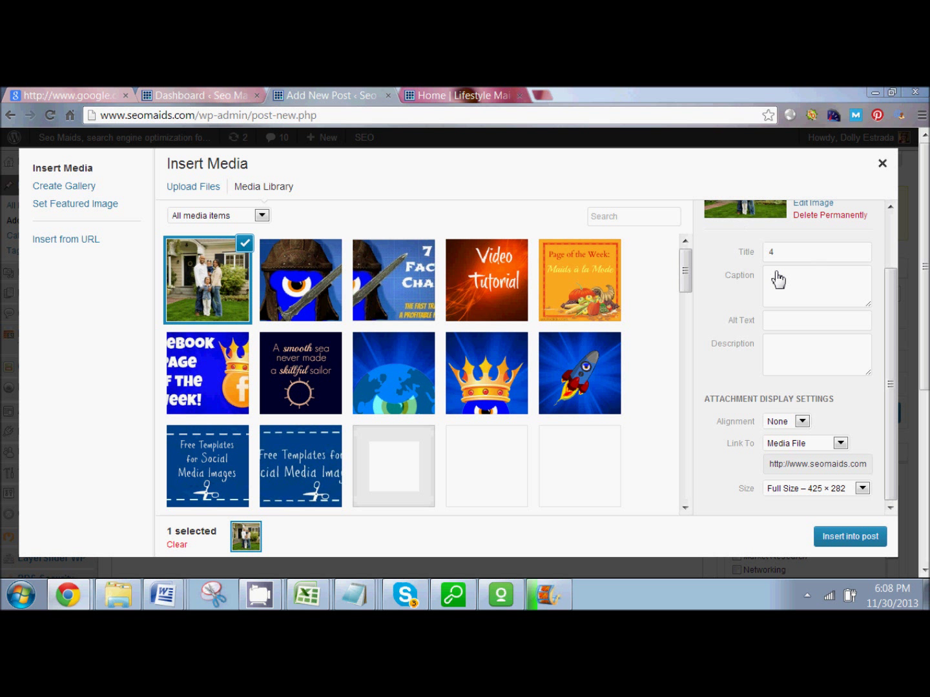
pyautogui.click(776, 324)
pyautogui.write('happy ')
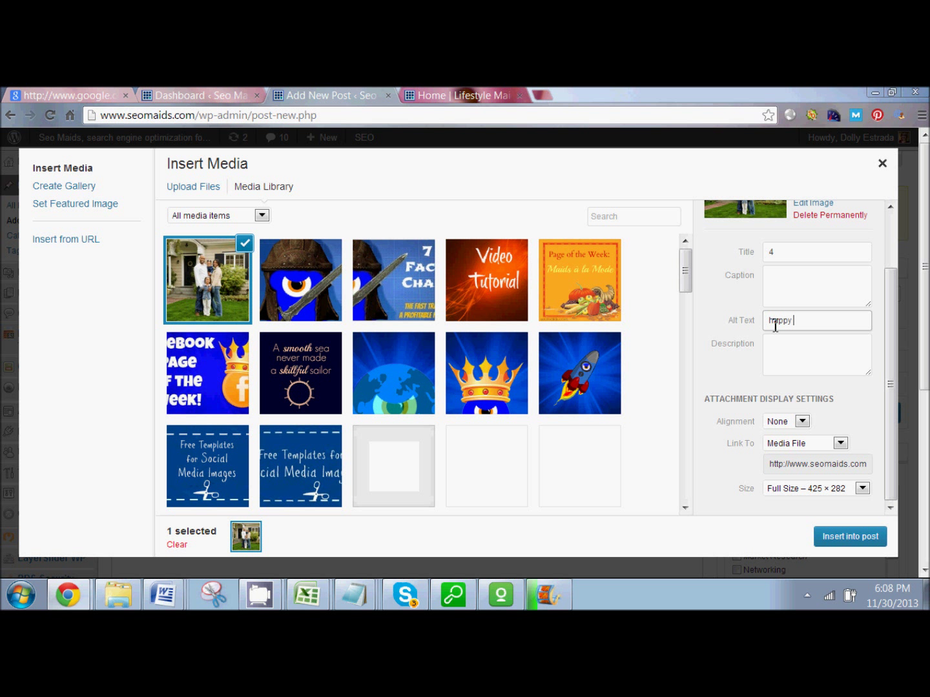
pyautogui.write('family buying a home')
pyautogui.click(782, 354)
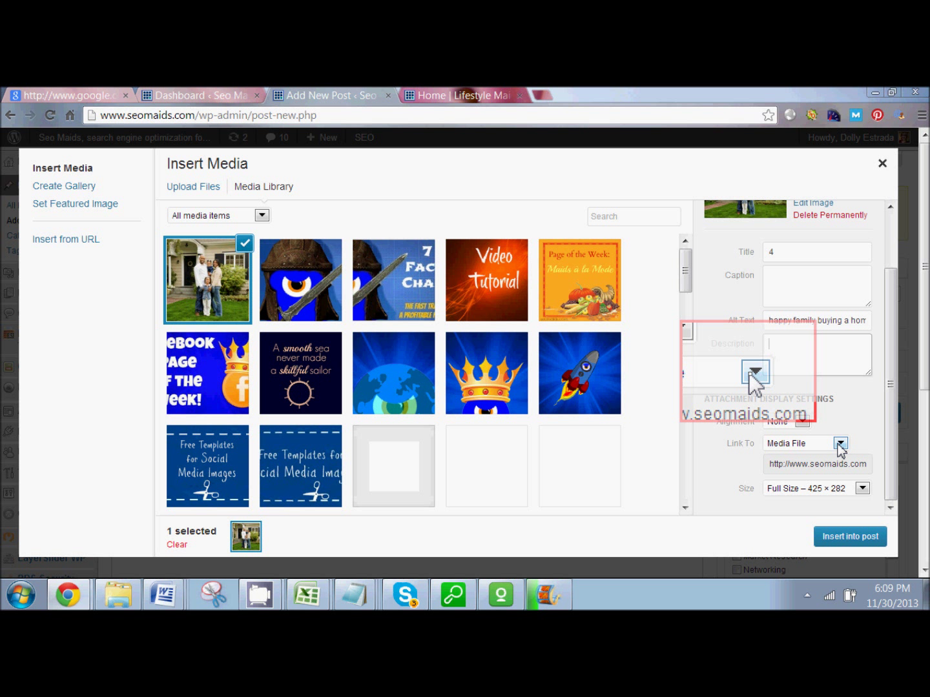
# Set the photo's Link To option to None and insert it into the post.
pyautogui.click(840, 445)
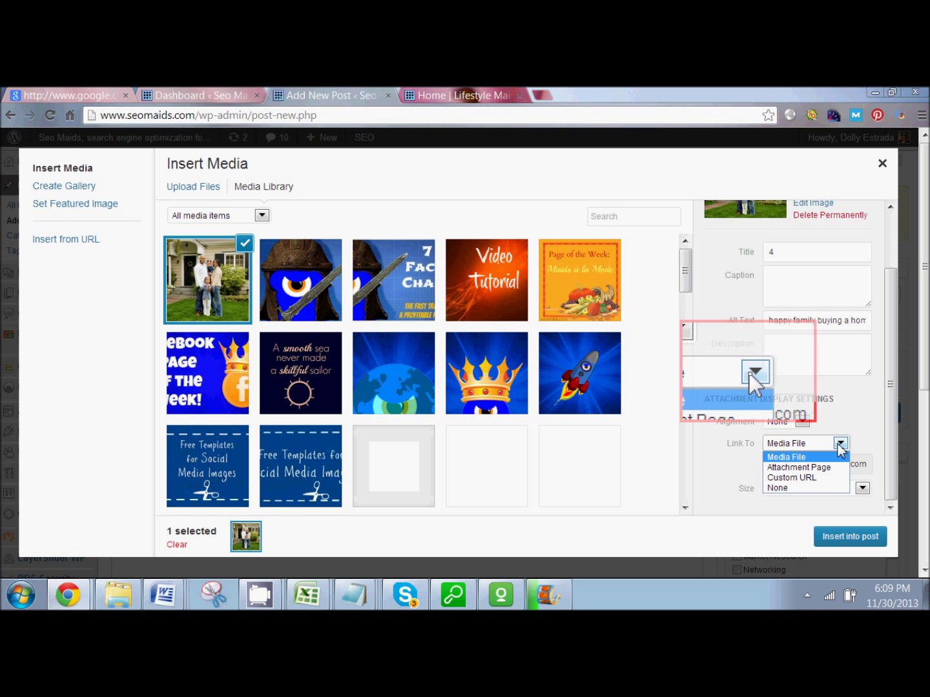
pyautogui.click(823, 489)
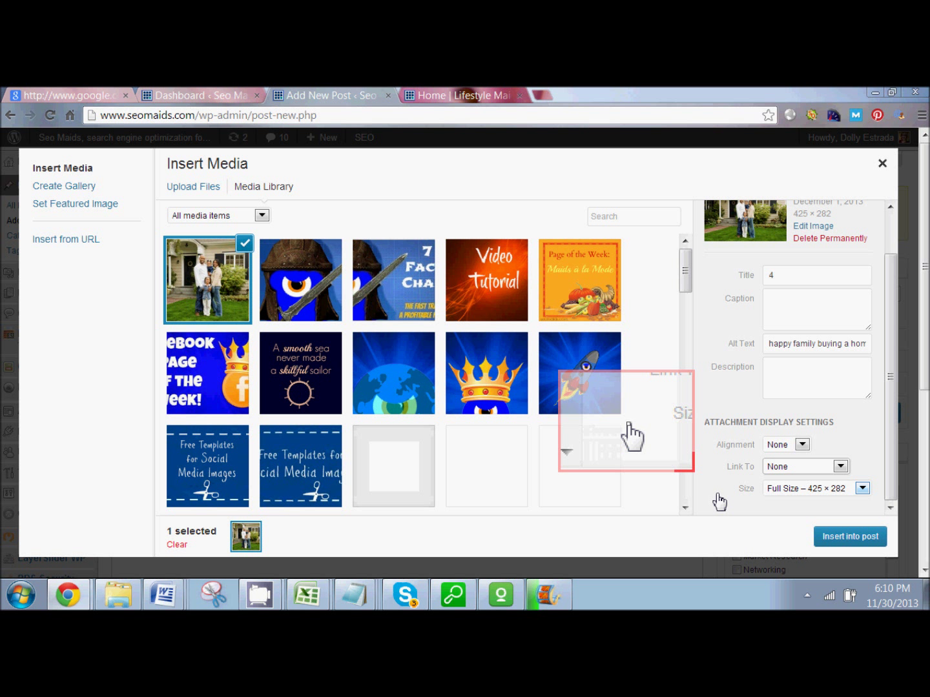
pyautogui.click(842, 538)
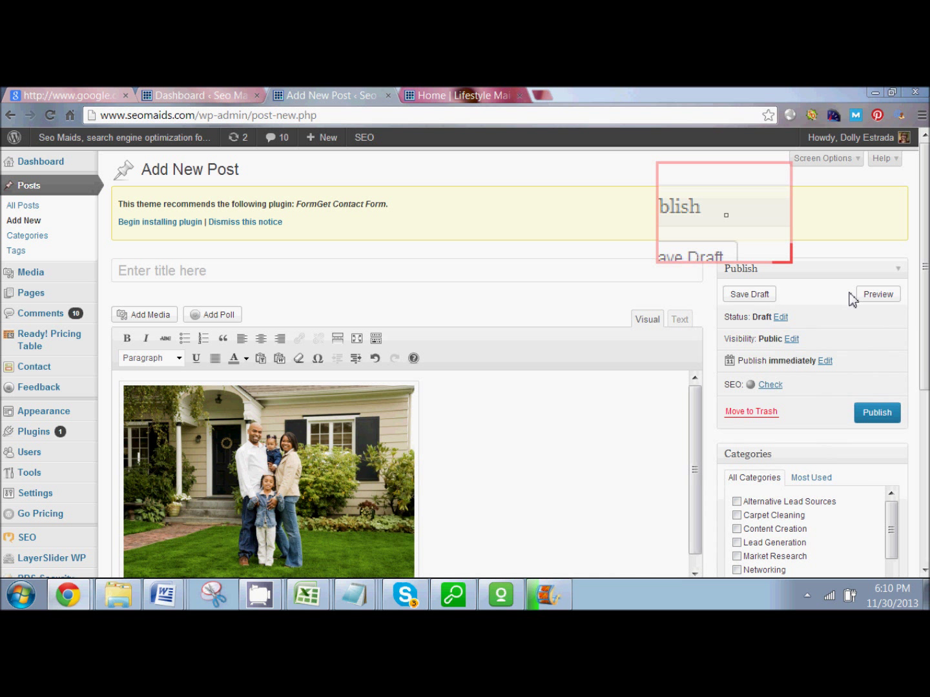
pyautogui.click(879, 294)
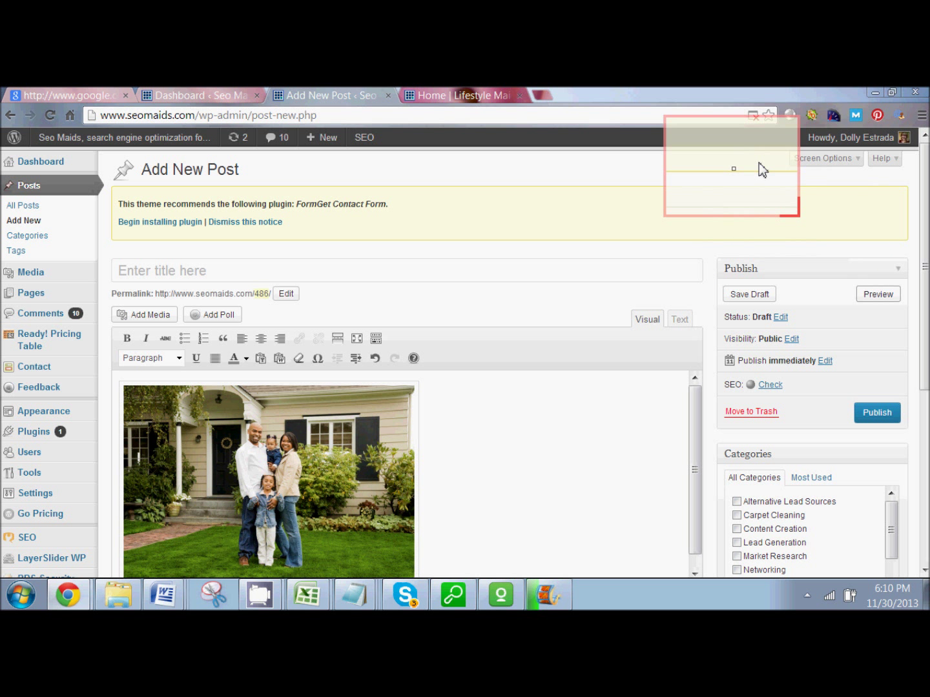
pyautogui.click(753, 116)
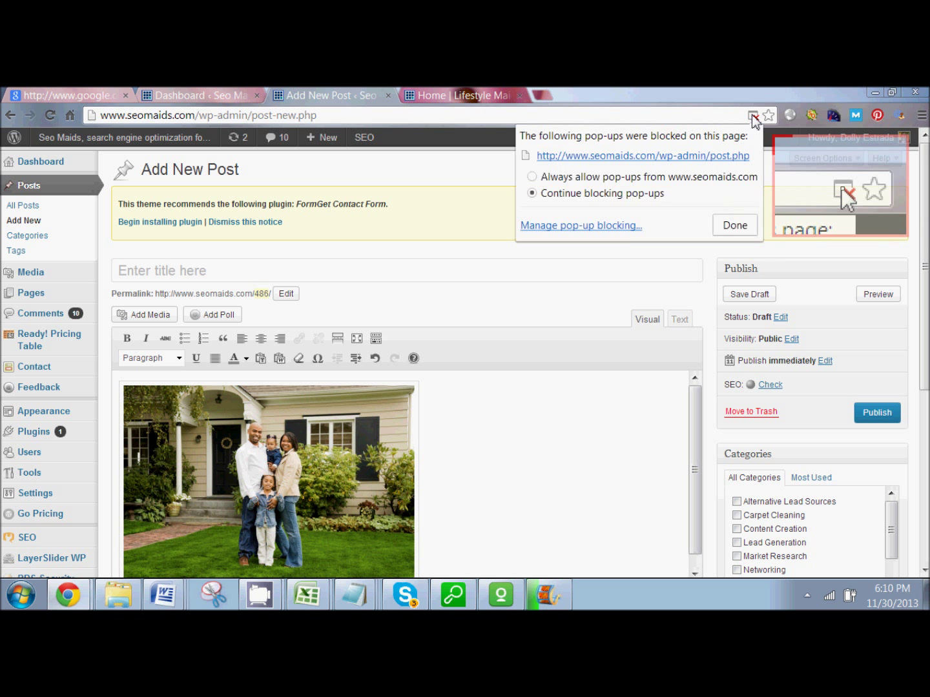
pyautogui.click(627, 178)
pyautogui.click(734, 224)
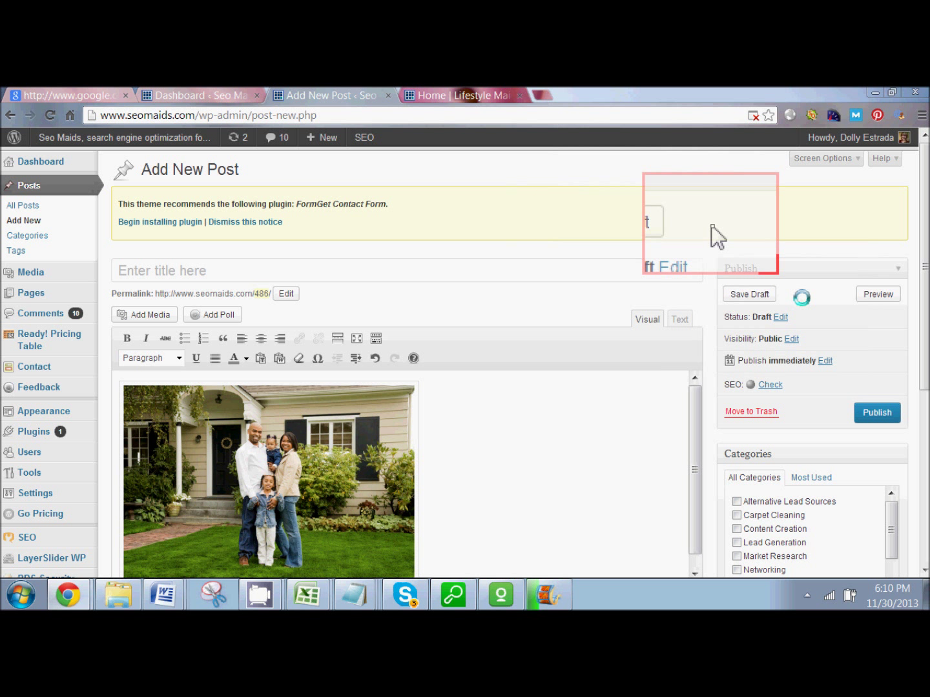
pyautogui.click(875, 293)
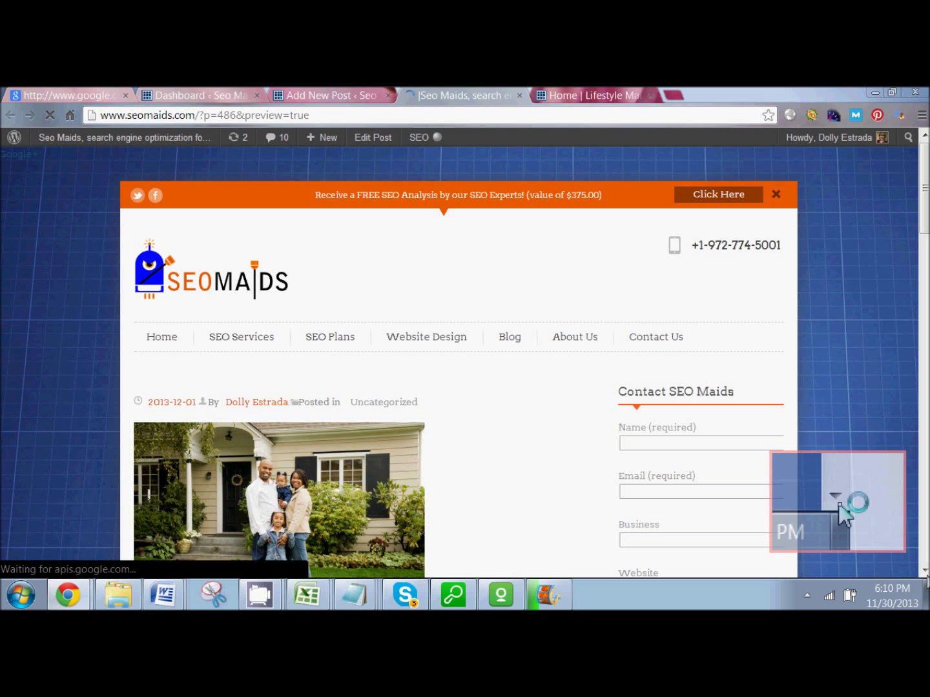
# Scroll down the loaded preview to view the inserted family photo.
pyautogui.scroll(-2, 359, 449)
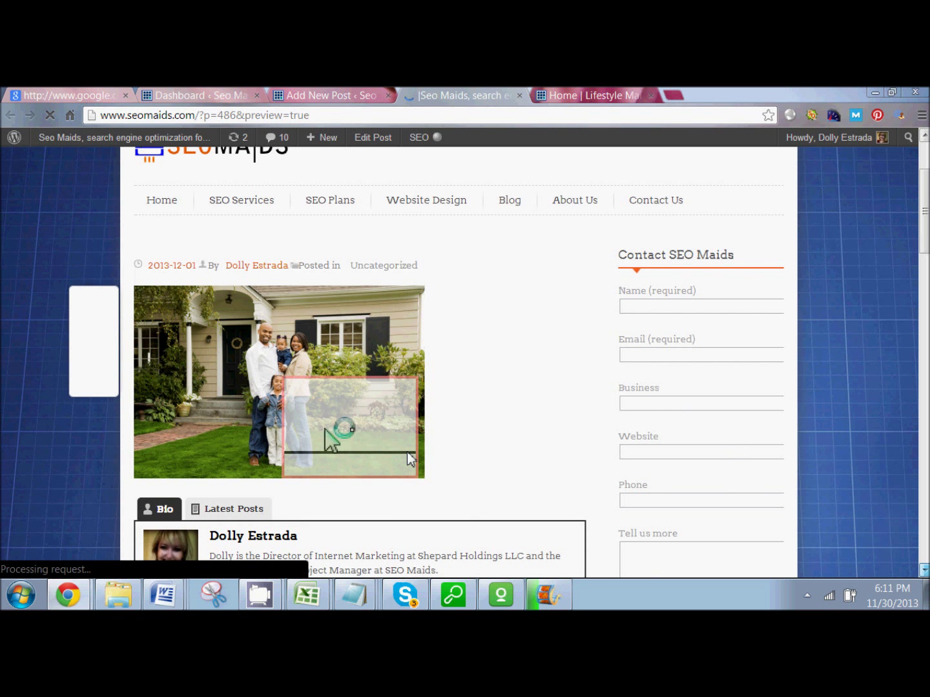
pyautogui.scroll(-1, 441, 475)
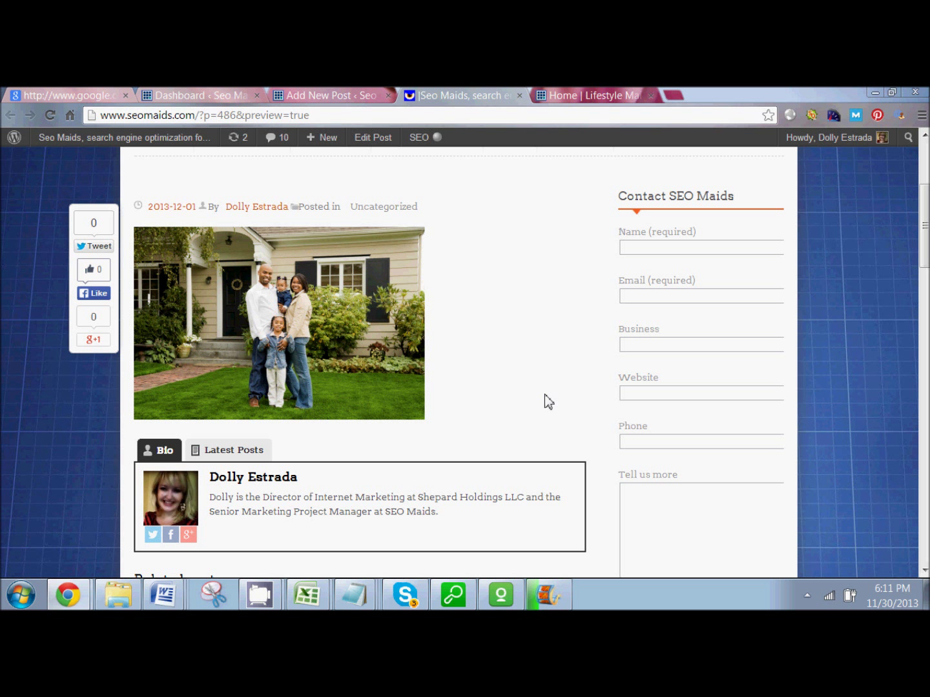
pyautogui.moveTo(369, 601)
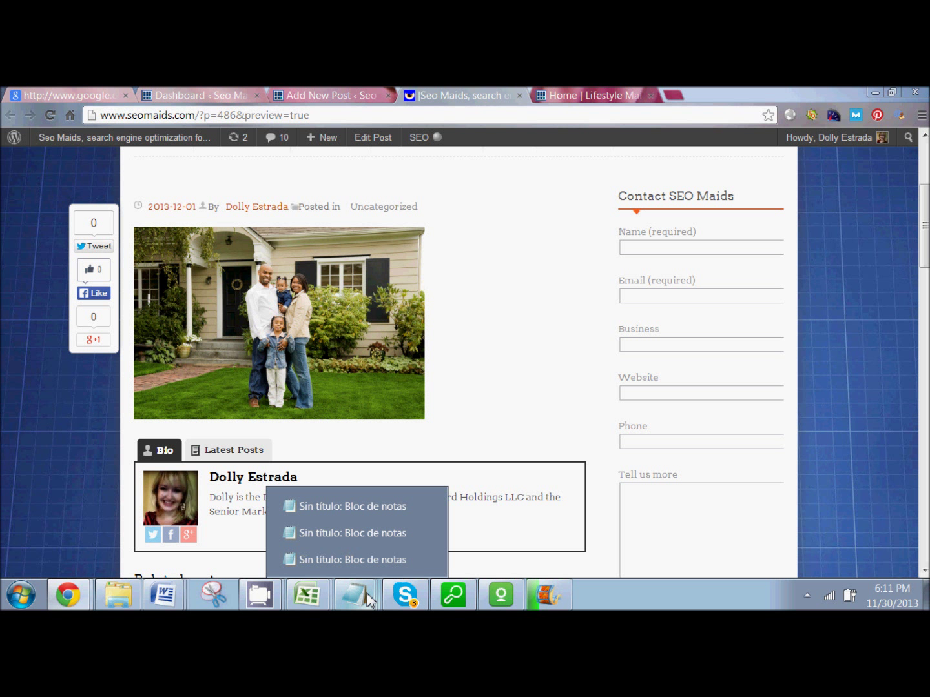
# Bring the CamStudio recorder window up from the taskbar over the preview.
pyautogui.moveTo(262, 599)
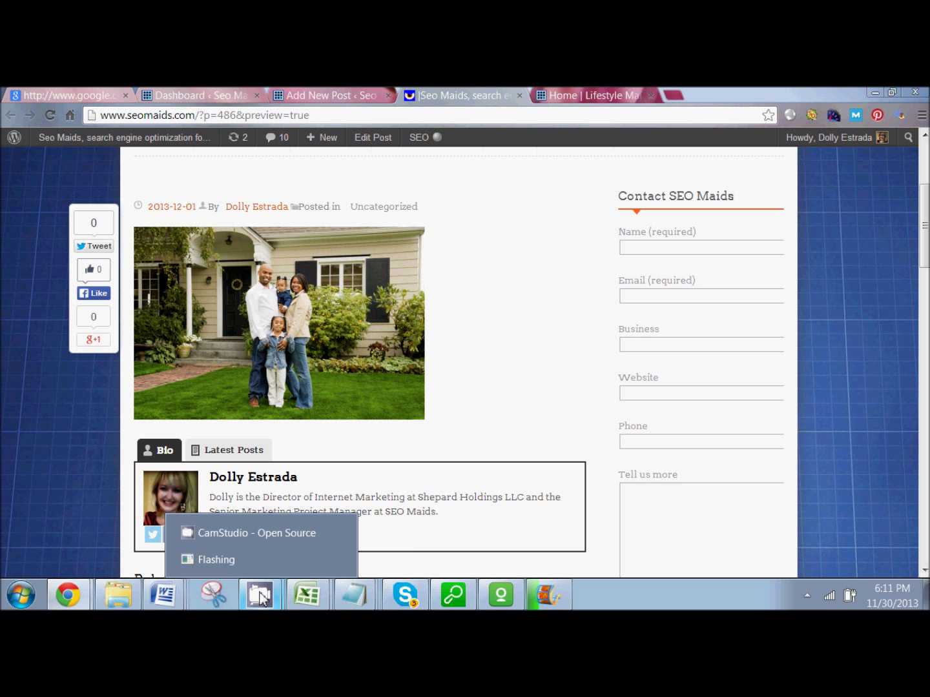
pyautogui.click(251, 533)
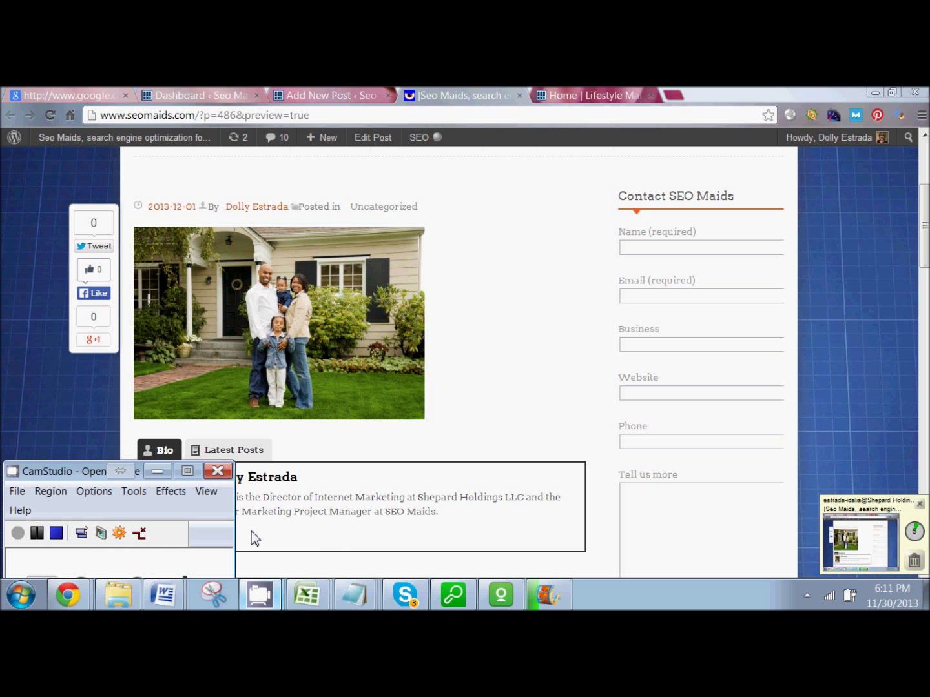